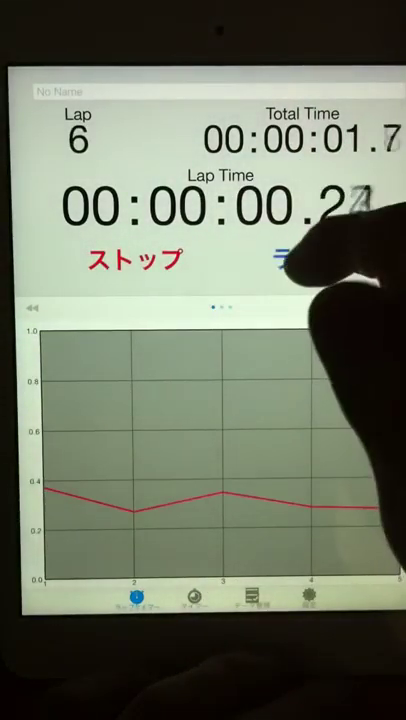
# Step: Start the stopwatch, record rapid laps through lap 34, and stop it at 10.2 seconds
pyautogui.click(300, 260)
pyautogui.click(300, 260)
pyautogui.click(300, 260)
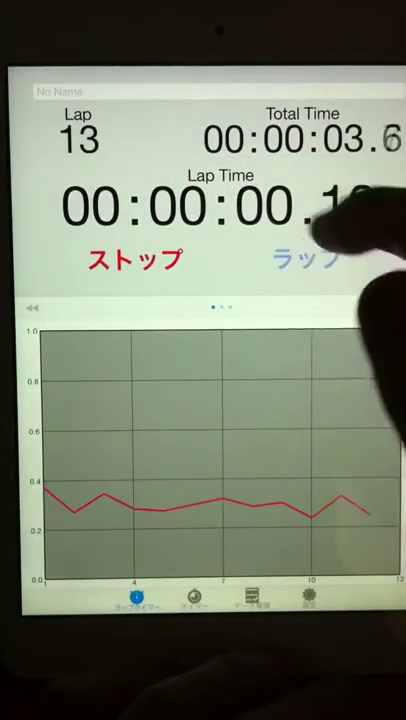
pyautogui.click(300, 260)
pyautogui.click(300, 260)
pyautogui.click(300, 260)
pyautogui.click(300, 260)
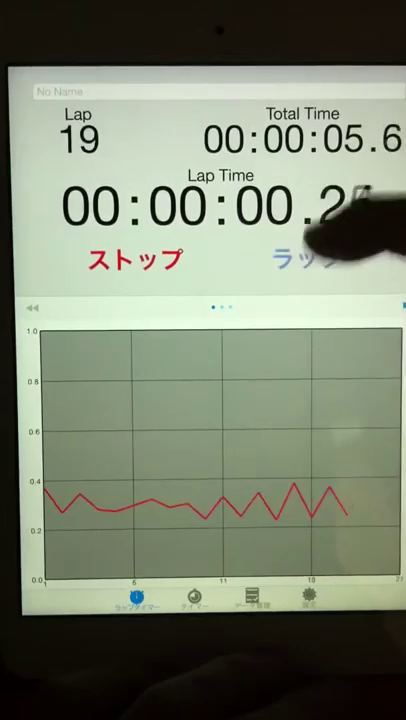
pyautogui.click(300, 260)
pyautogui.click(300, 260)
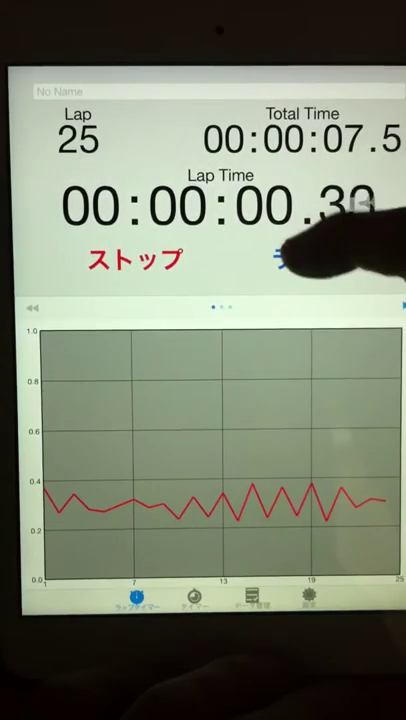
pyautogui.click(300, 260)
pyautogui.click(300, 260)
pyautogui.click(300, 260)
pyautogui.click(300, 260)
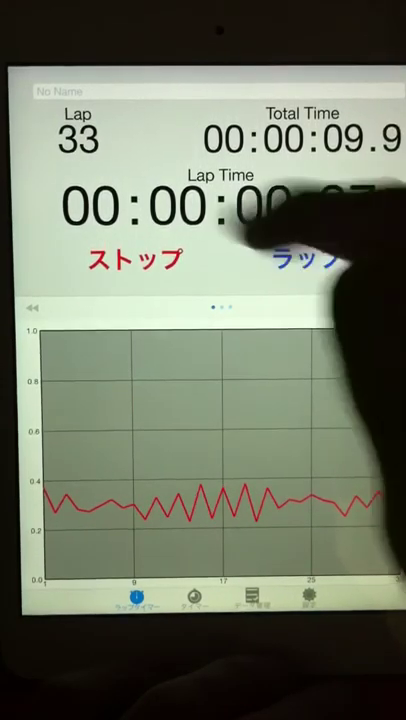
pyautogui.click(300, 260)
pyautogui.click(135, 260)
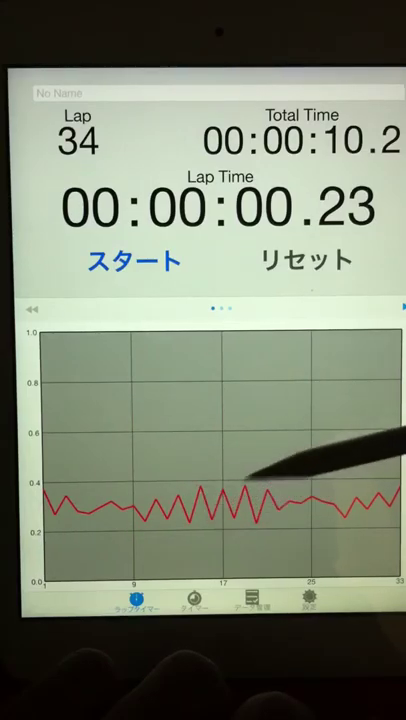
# Step: Bring up the per-lap time list beside a narrower lap graph
pyautogui.moveTo(390, 450); pyautogui.dragTo(200, 450)
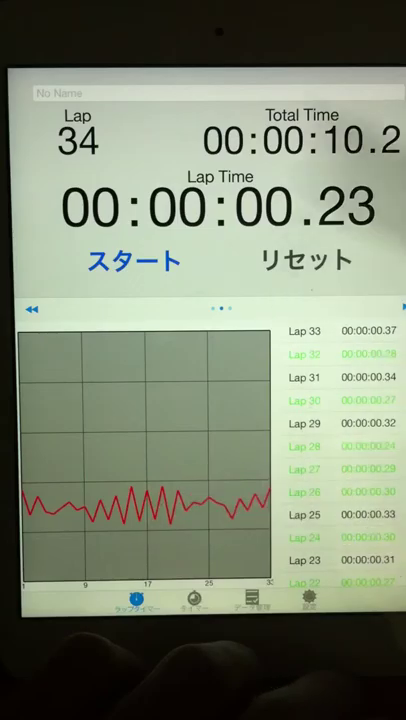
pyautogui.scroll(-5, 370, 450)
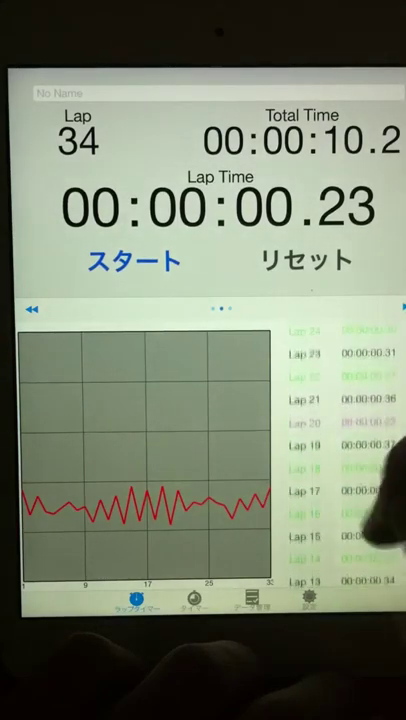
pyautogui.scroll(4, 370, 450)
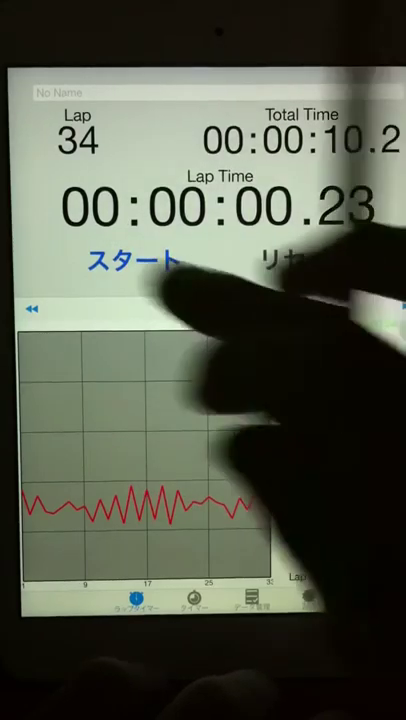
# Step: Go back to the full-width lap graph with its labelled time axis
pyautogui.moveTo(100, 450); pyautogui.dragTo(300, 450)
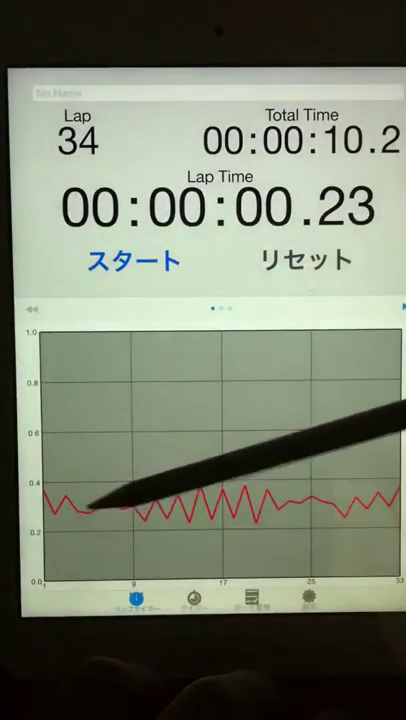